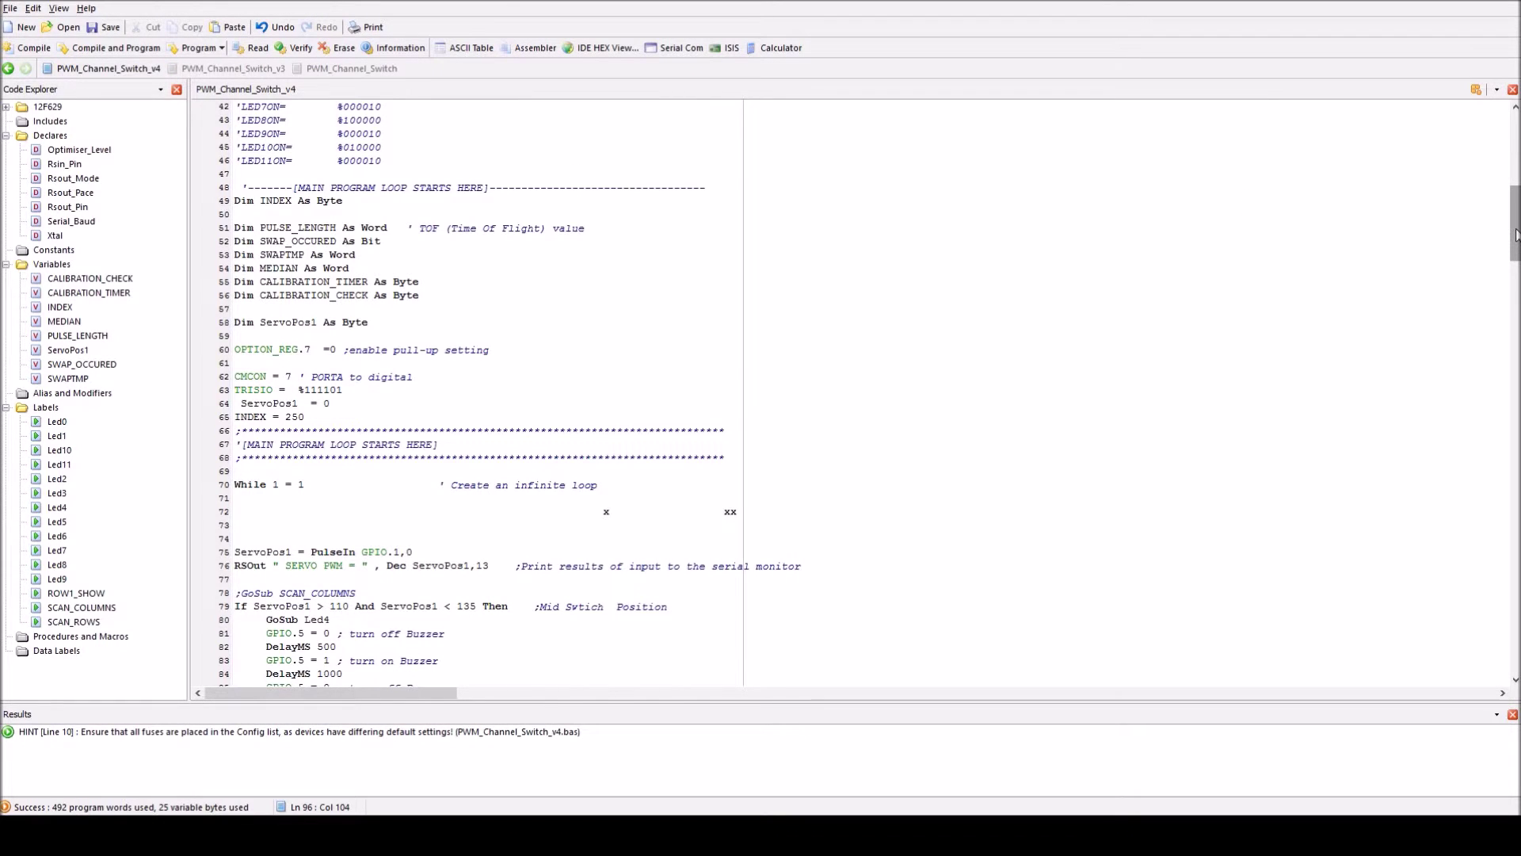
left_click_drag(1516, 232, 1516, 264)
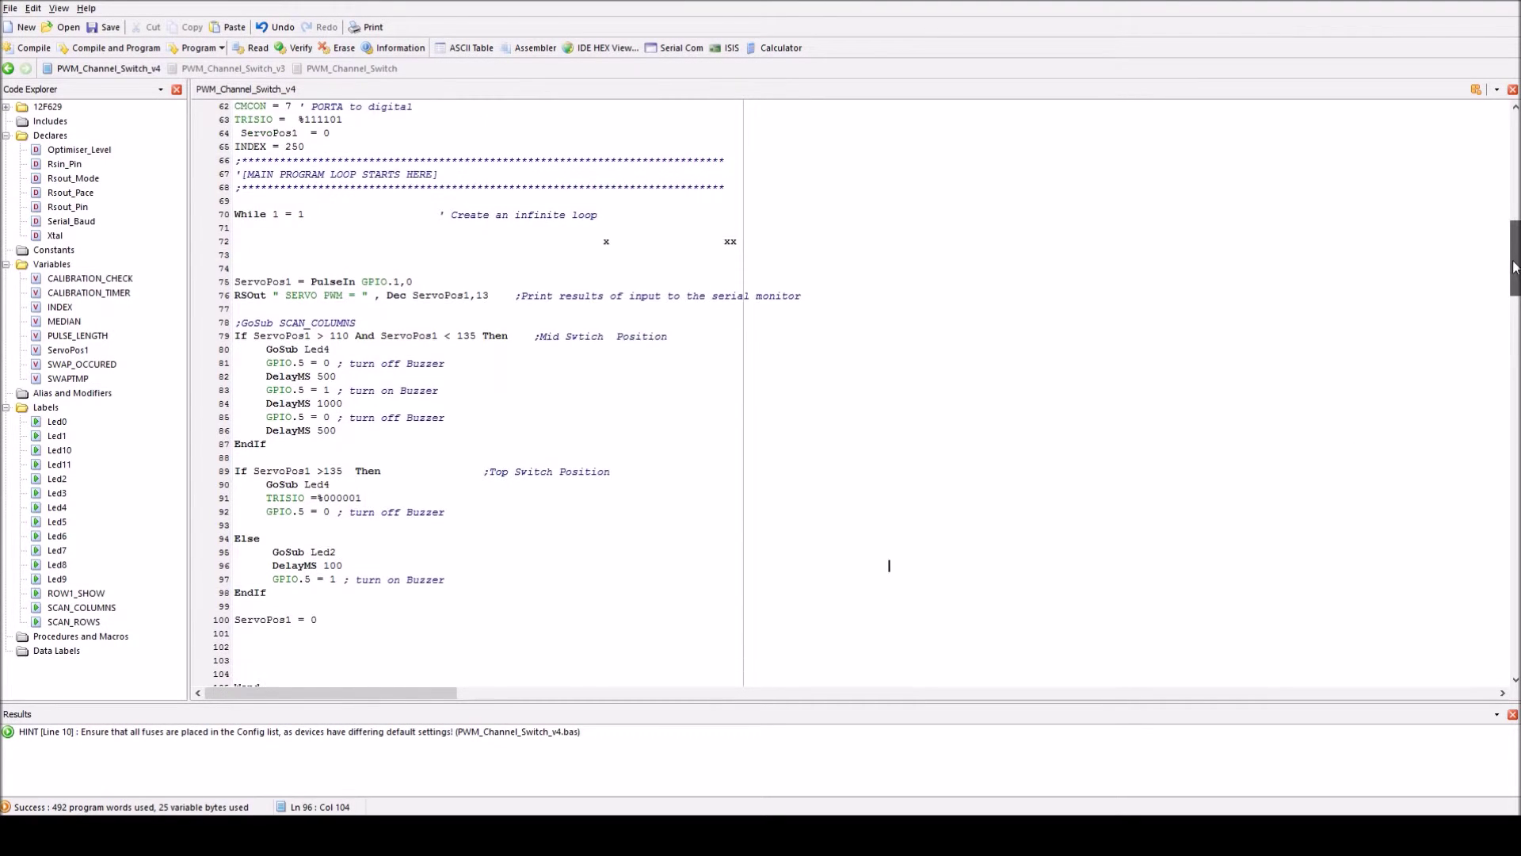
left_click_drag(1514, 256, 1515, 226)
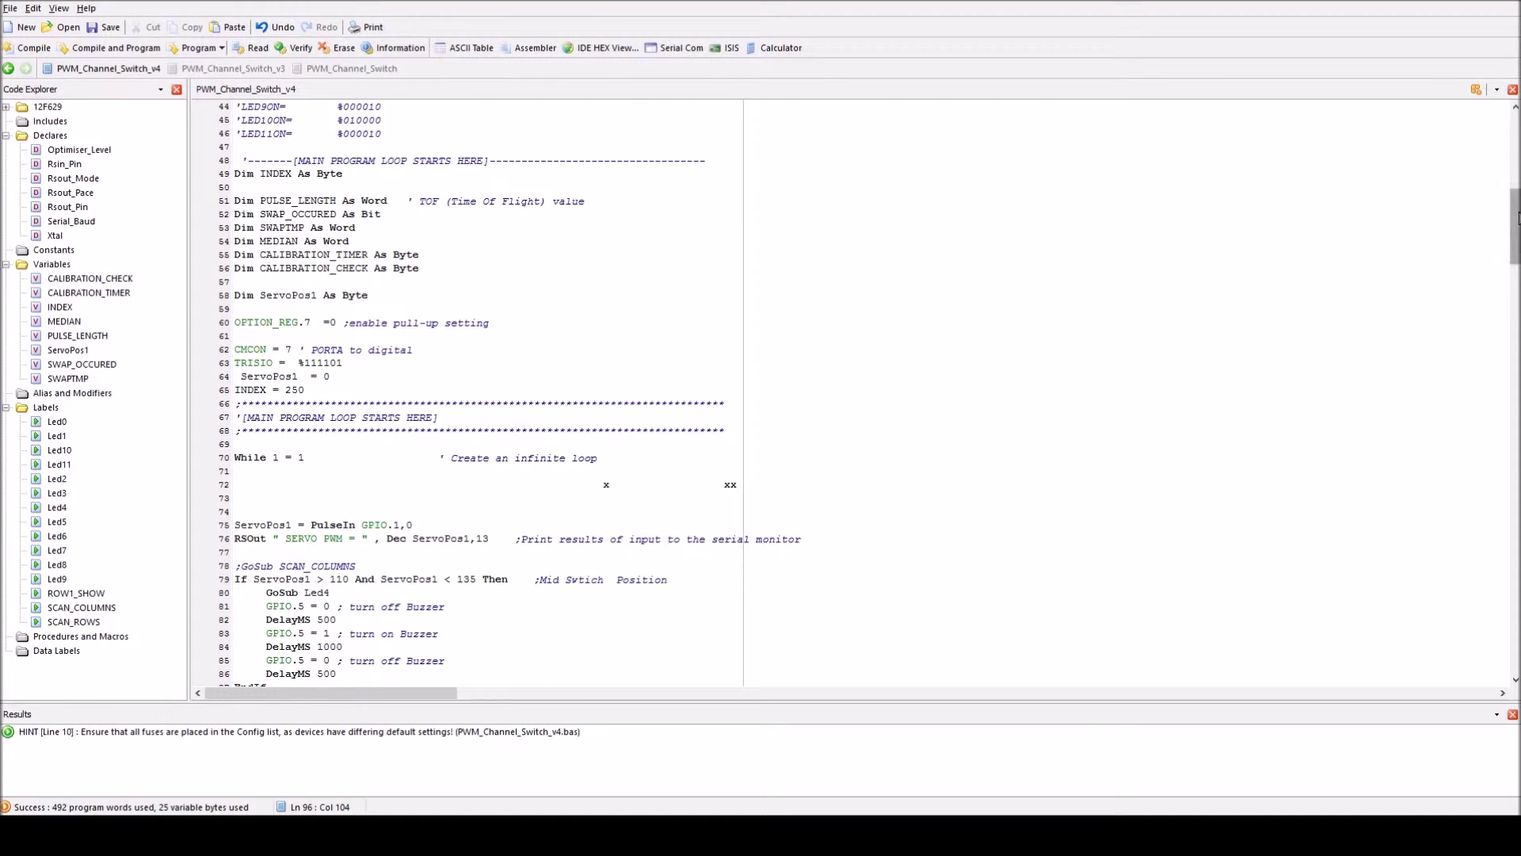
mouse_move(1514, 219)
left_mouse_down()
mouse_move(1517, 333)
mouse_move(1512, 245)
left_mouse_up()
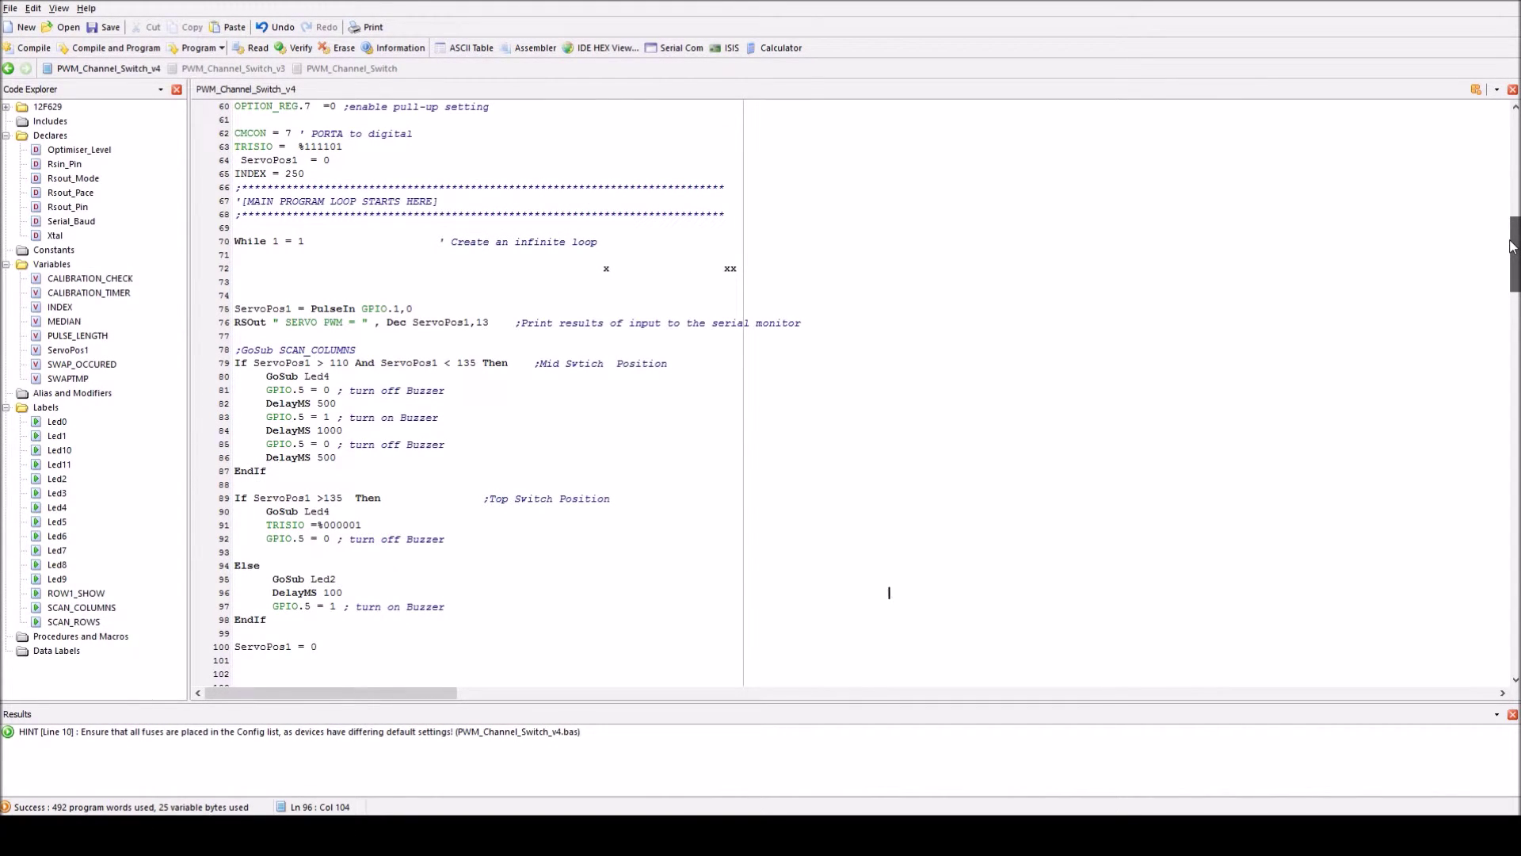
scroll(1512, 247, "down", 2)
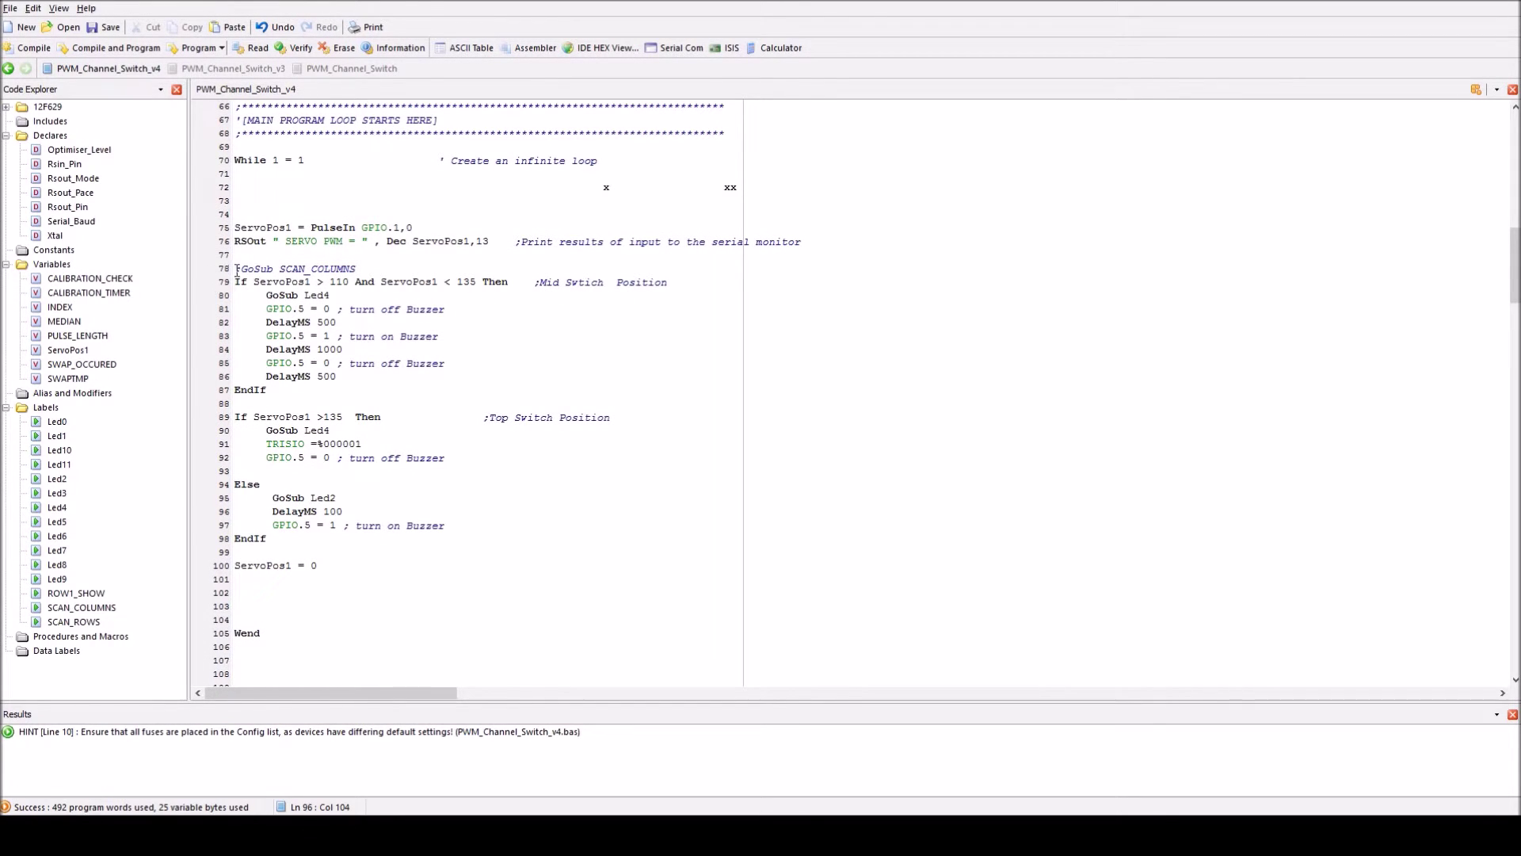
- Highlight the switch-position block on lines 78–100, then the GPIO.5 buzzer statements on lines 81 and 85
left_click_drag(236, 271, 437, 567)
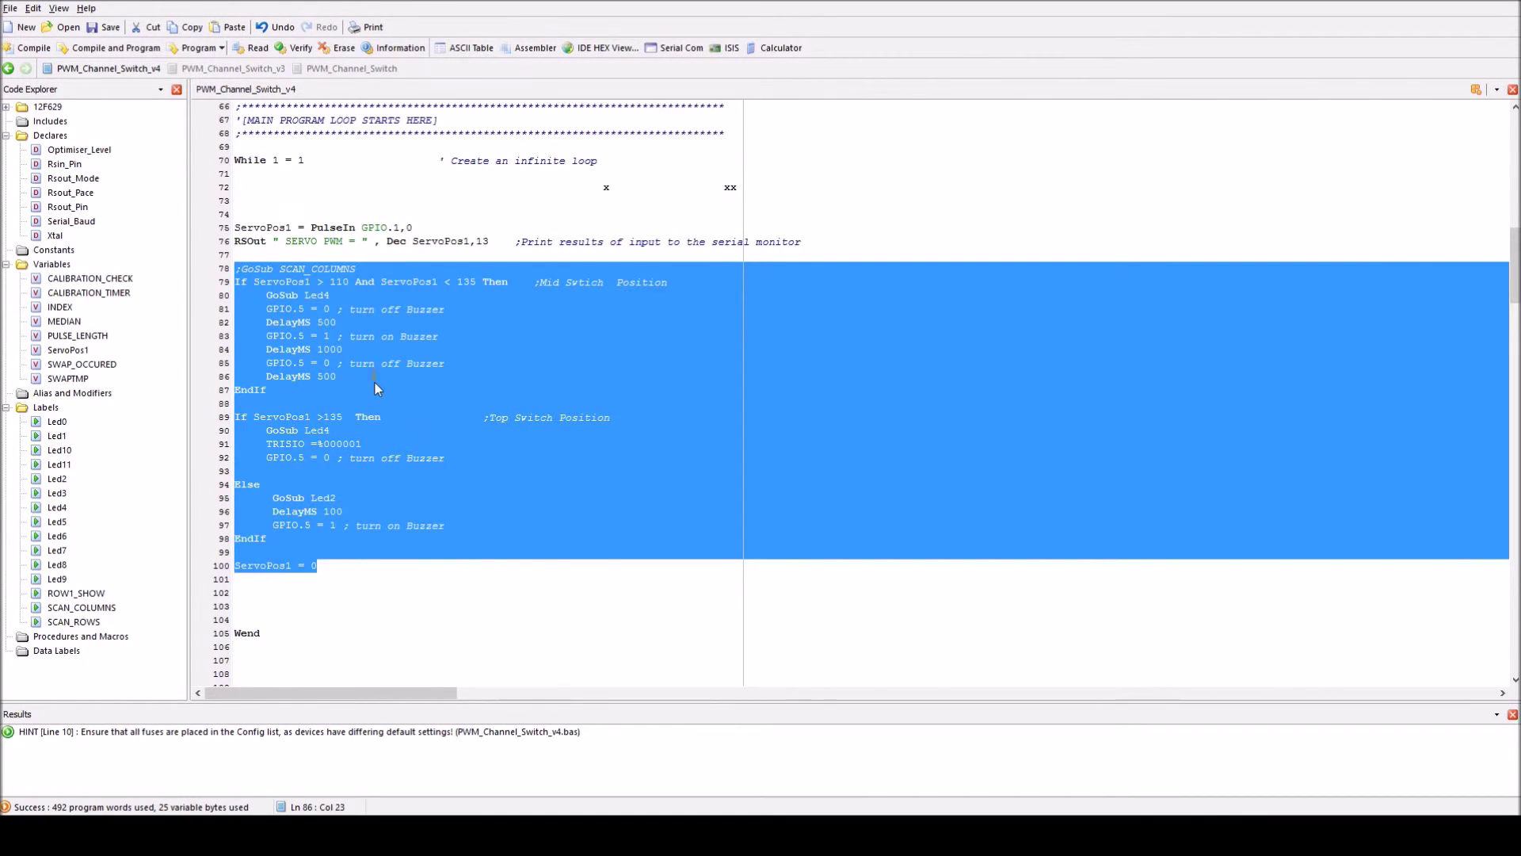
mouse_move(264, 294)
left_mouse_down()
mouse_move(336, 295)
mouse_move(326, 309)
left_mouse_up()
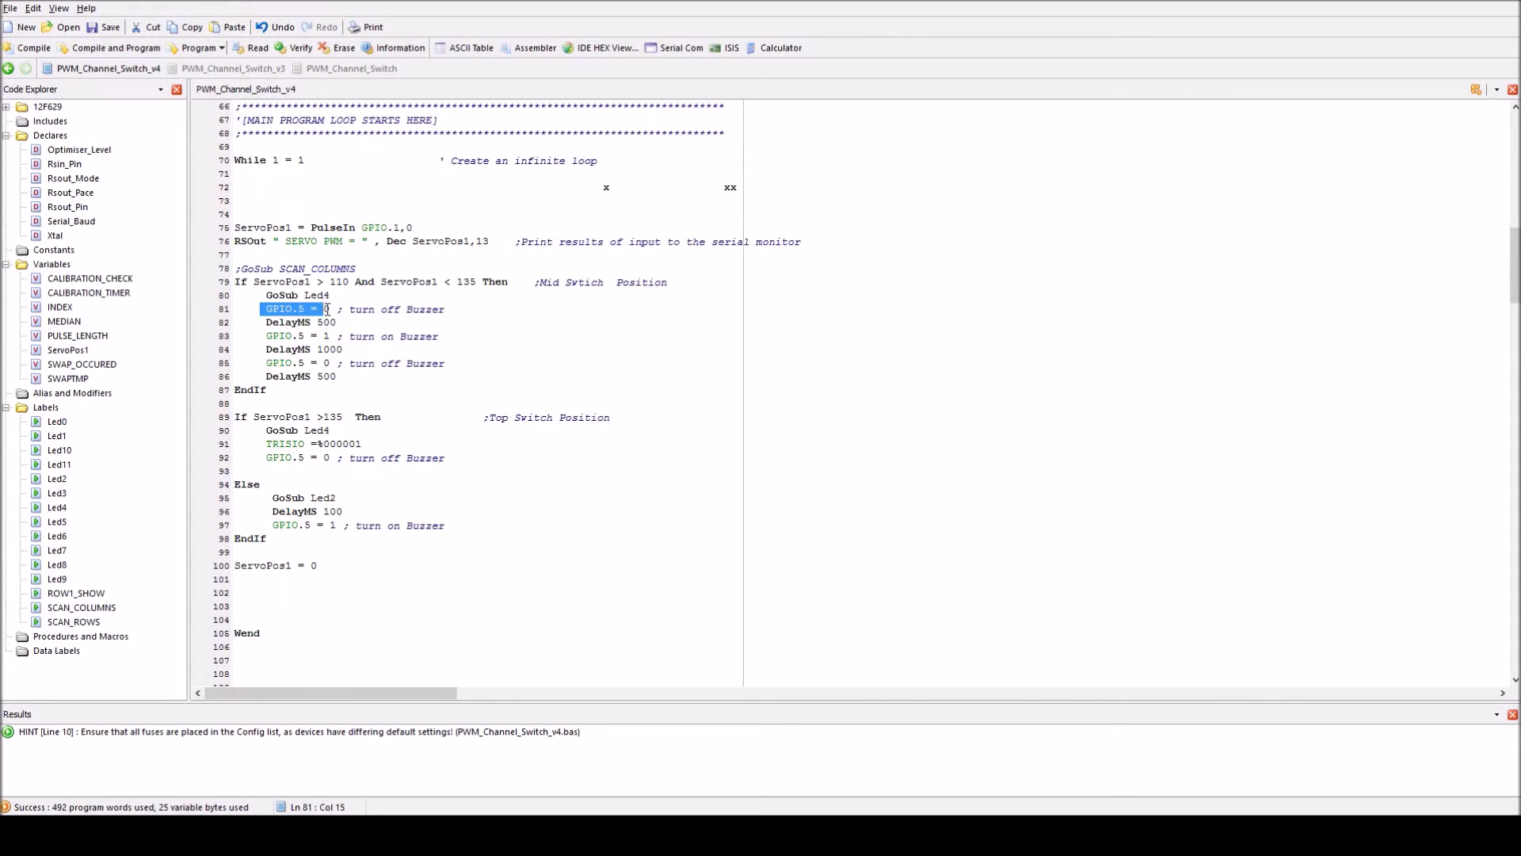
mouse_move(260, 336)
left_mouse_down()
mouse_move(329, 336)
mouse_move(327, 364)
left_mouse_up()
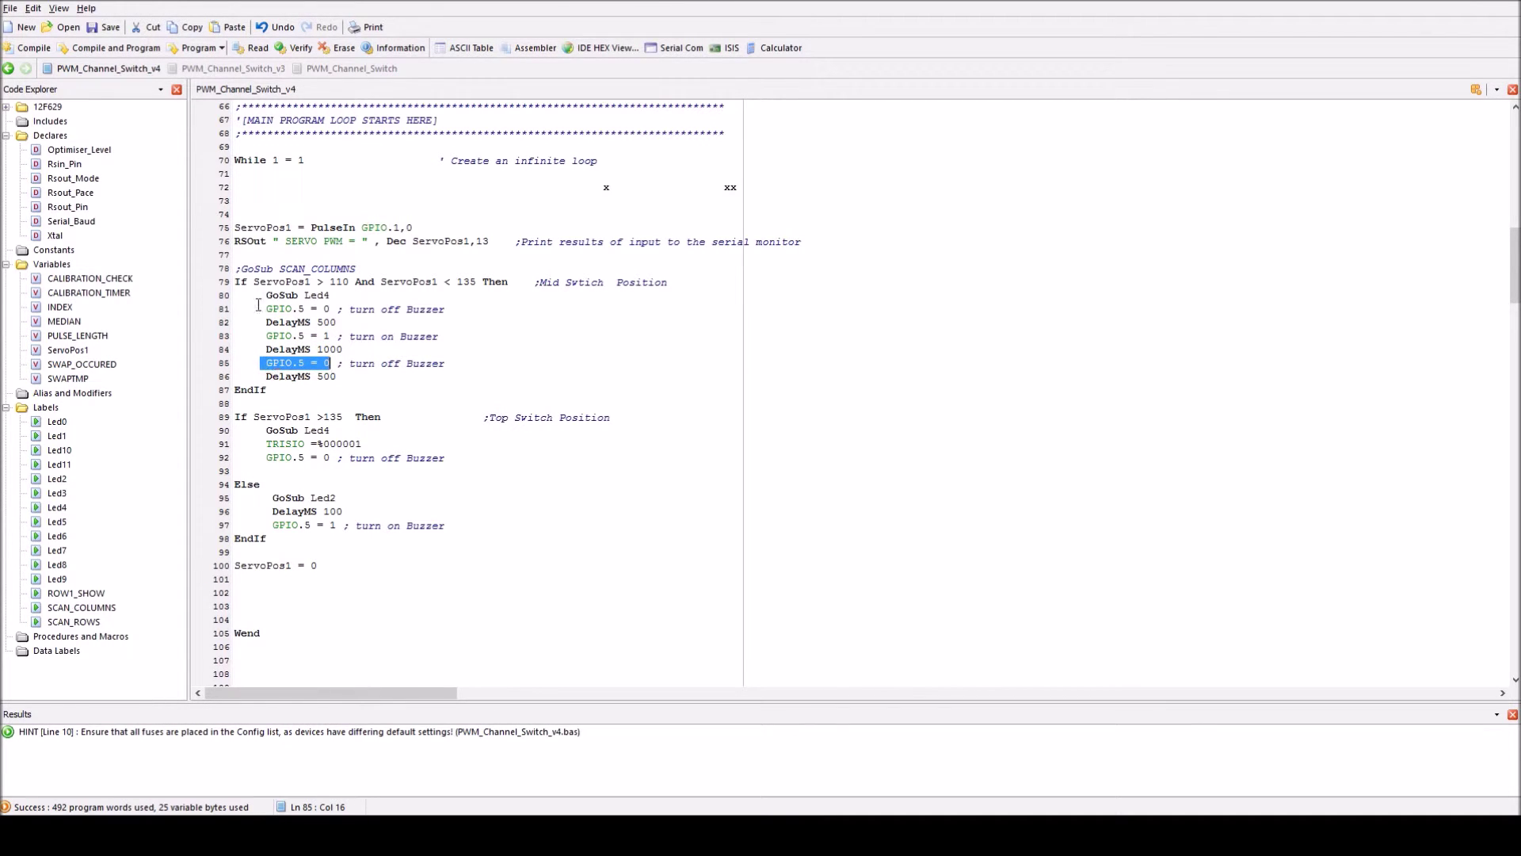